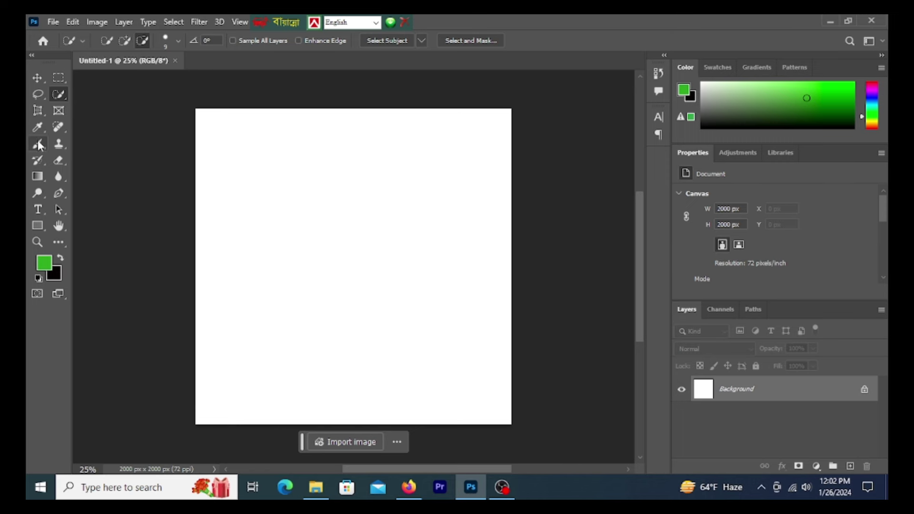
Add a text layer reading 'FLY' on the canvas.
click(38, 209)
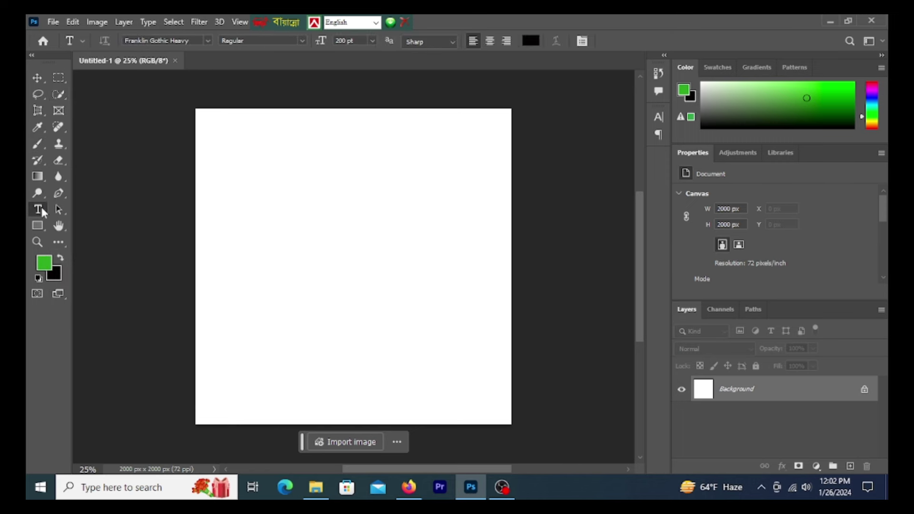
click(366, 269)
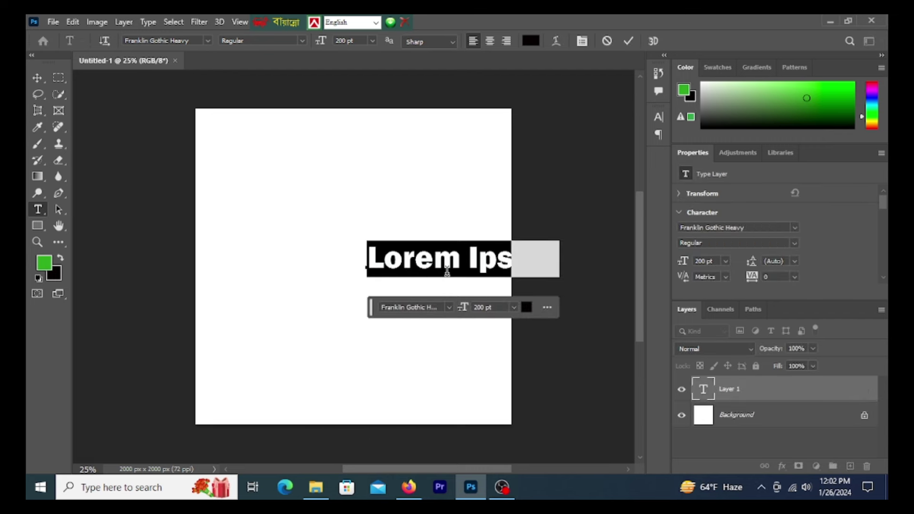
text(f)
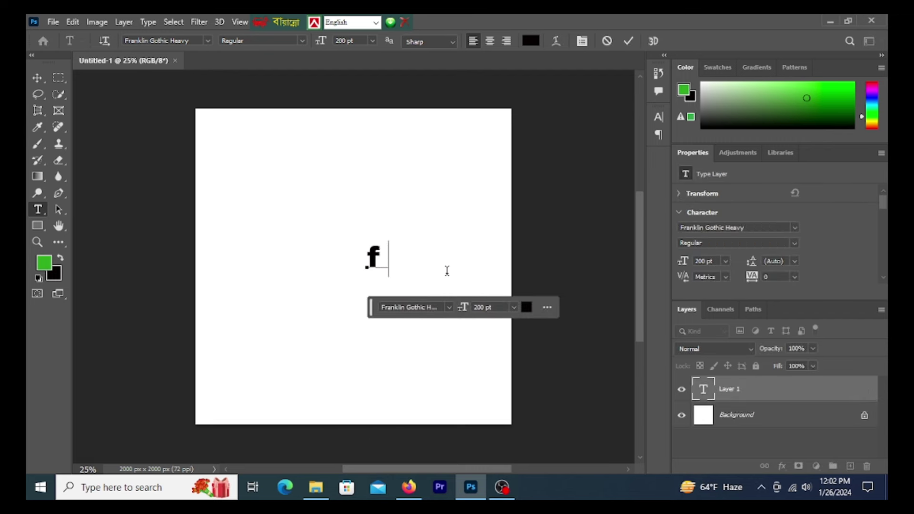
text(l)
key(BackSpace)
key(BackSpace)
text(F)
text(LY)
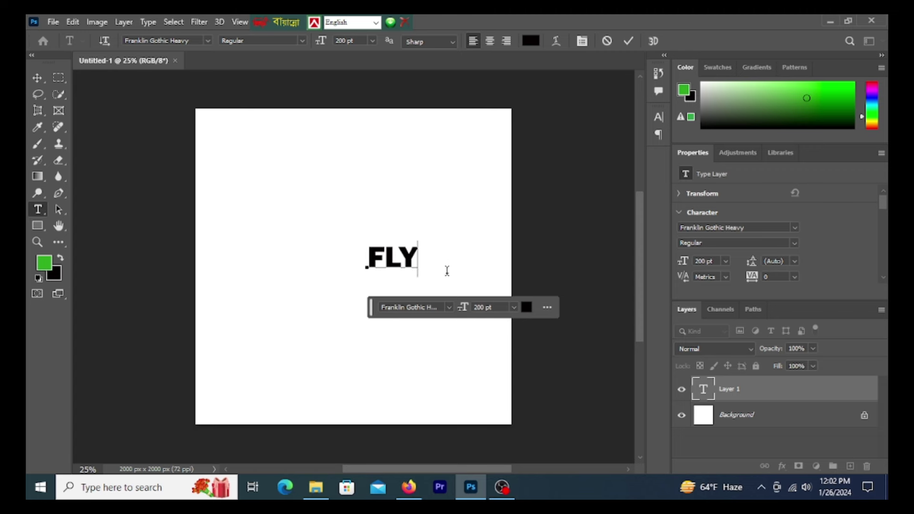
Resize FLY to 1000 pt and reposition it so all letters fit on the canvas.
key(shift+Left)
key(shift+Left)
key(shift+Left)
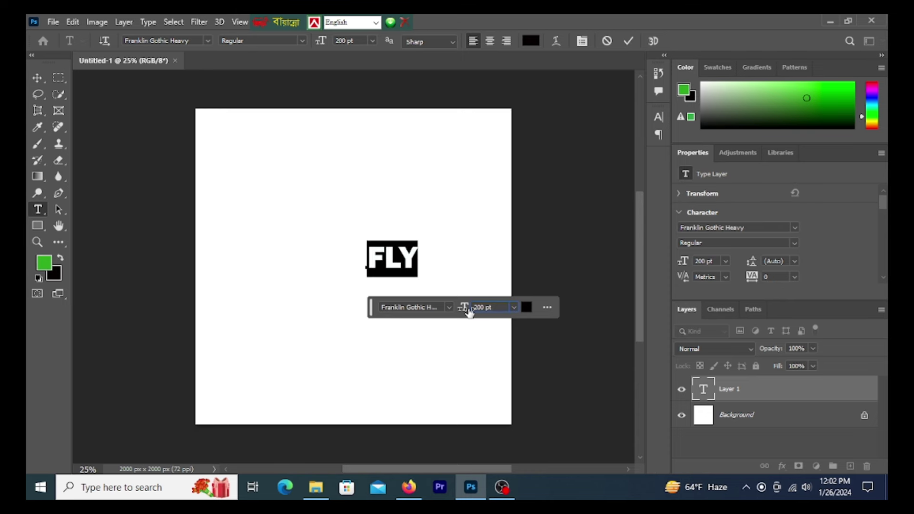
drag(500, 307, 479, 307)
text(1000)
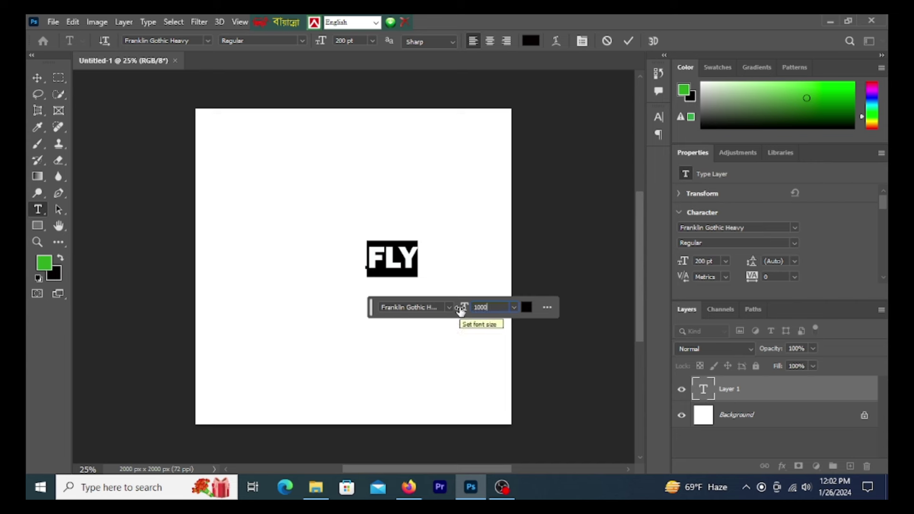
key(Return)
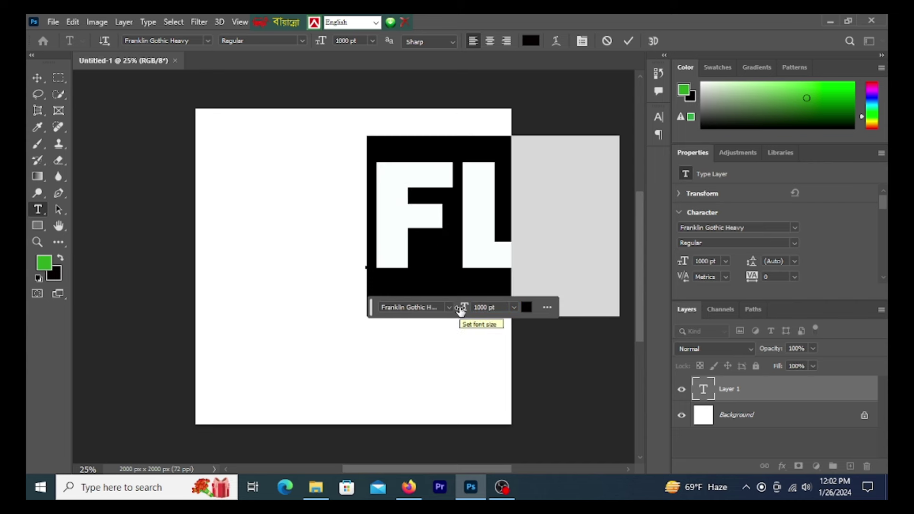
click(37, 78)
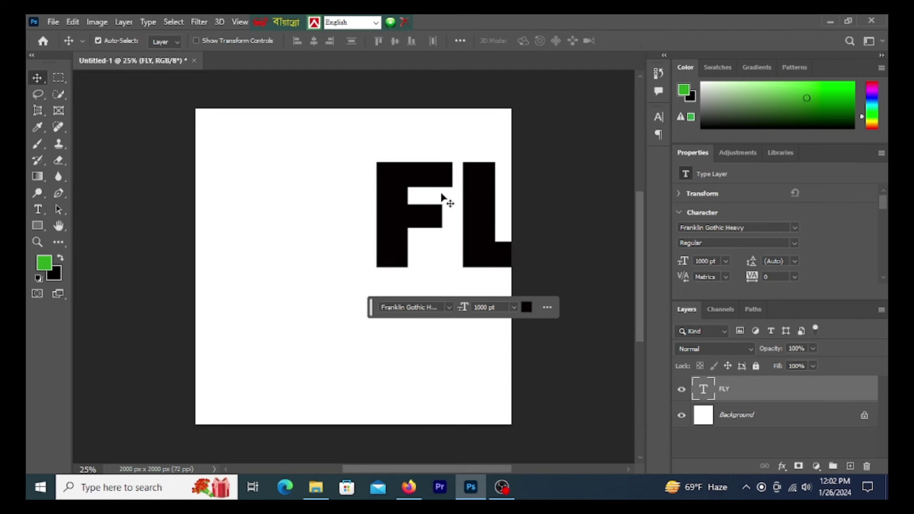
drag(442, 195, 288, 214)
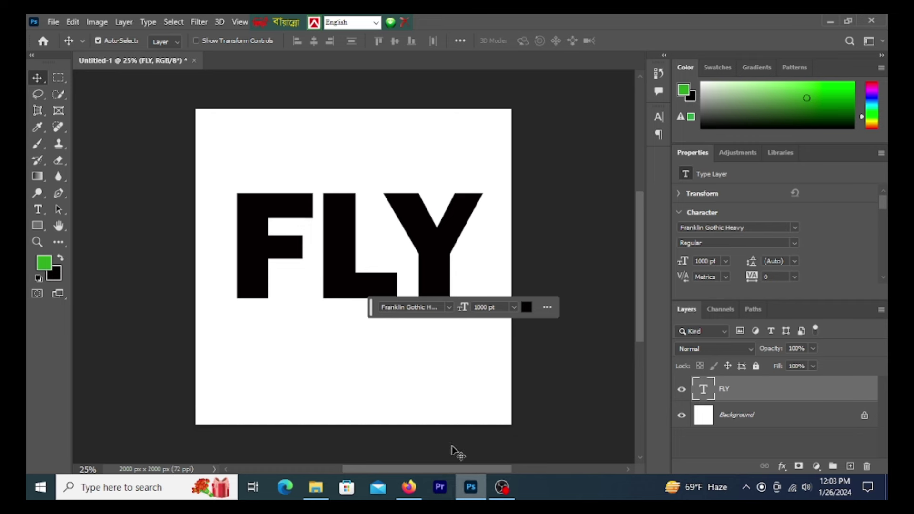
Place the hummingbird image into the document as an embedded layer.
click(53, 22)
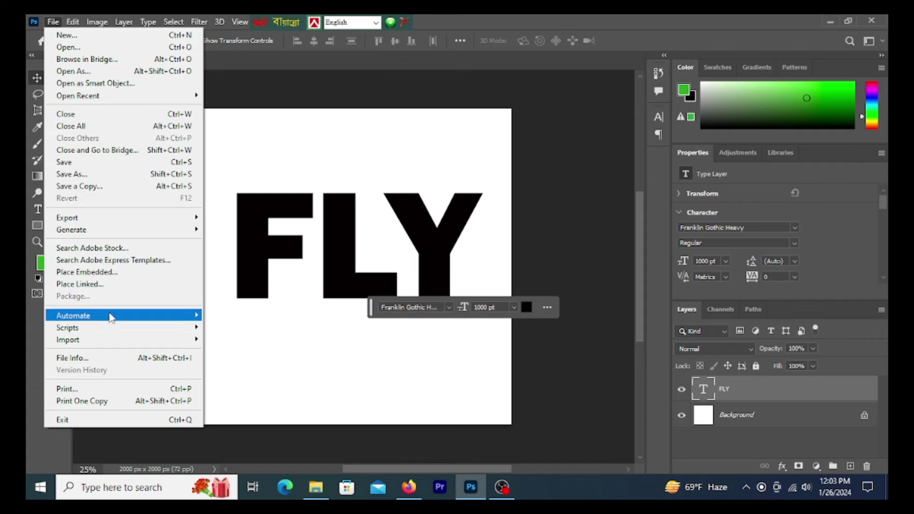
click(114, 276)
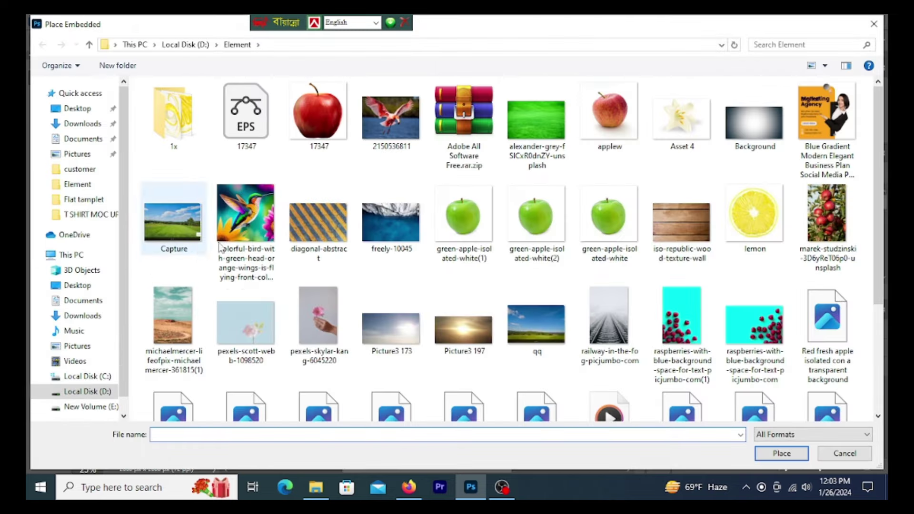
click(252, 226)
double_click(251, 226)
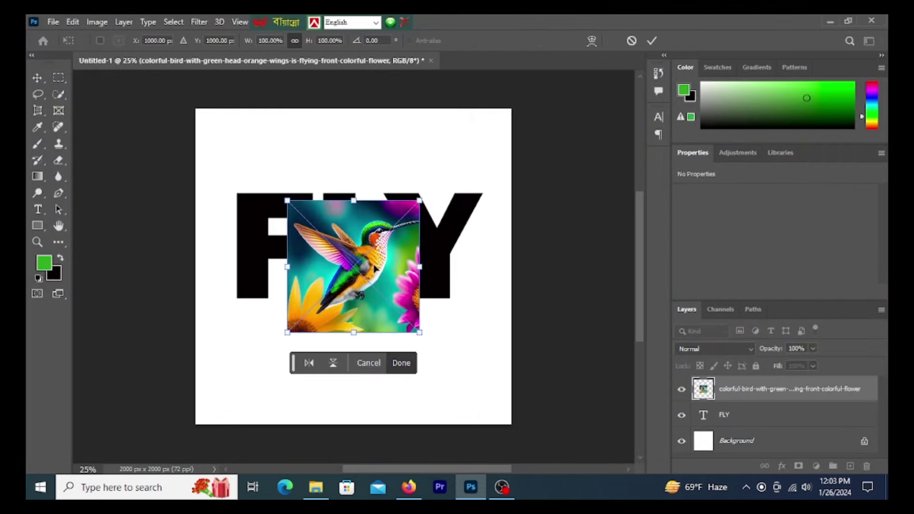
Enlarge the hummingbird, lower it to 53% opacity, and center it over FLY.
drag(288, 201, 200, 113)
mouse_move(418, 329)
mouse_down()
mouse_move(505, 384)
mouse_move(427, 356)
mouse_move(496, 388)
mouse_up()
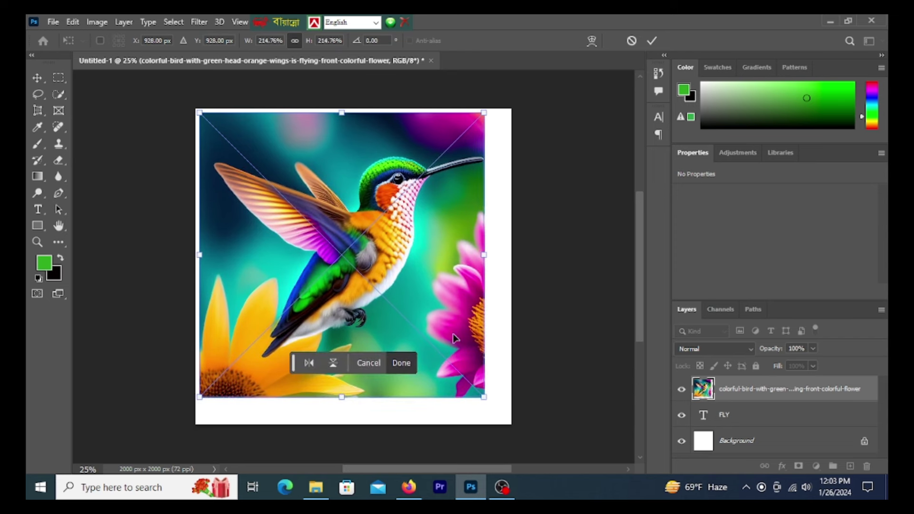
drag(433, 332, 442, 338)
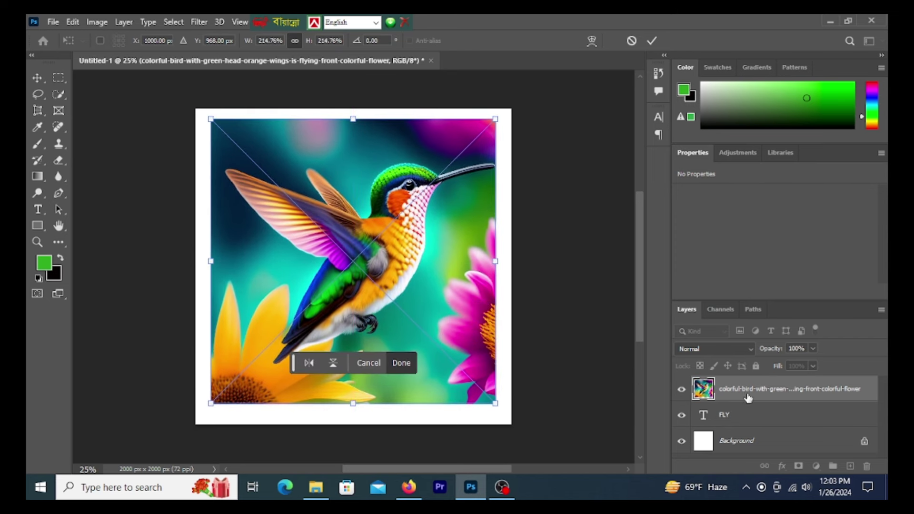
click(812, 348)
drag(788, 365, 780, 366)
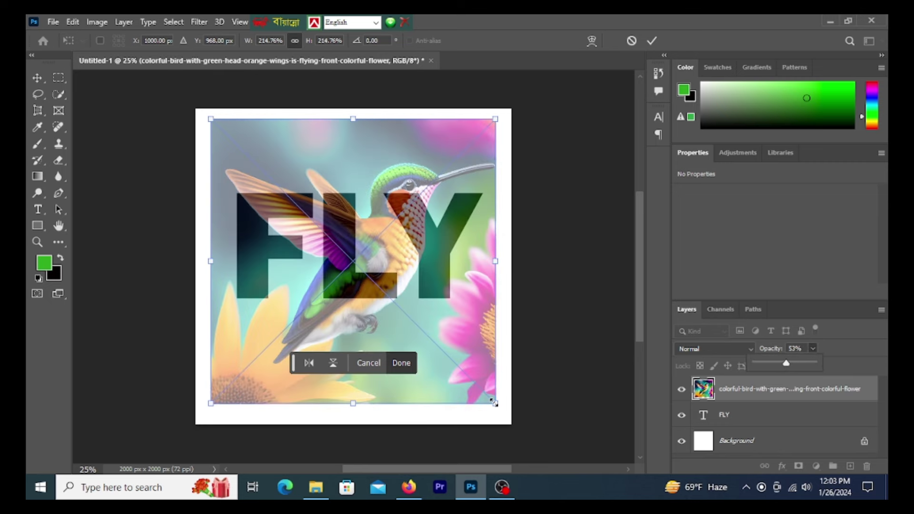
drag(494, 402, 457, 365)
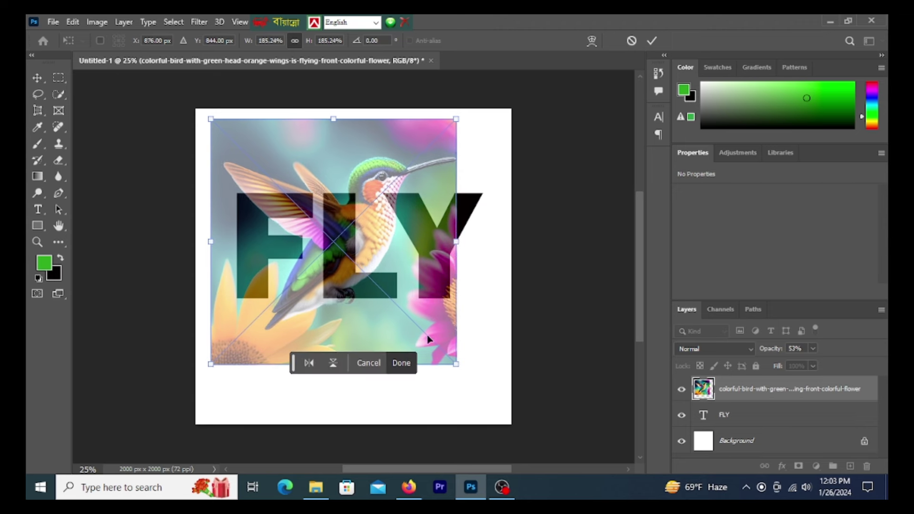
drag(364, 237, 384, 274)
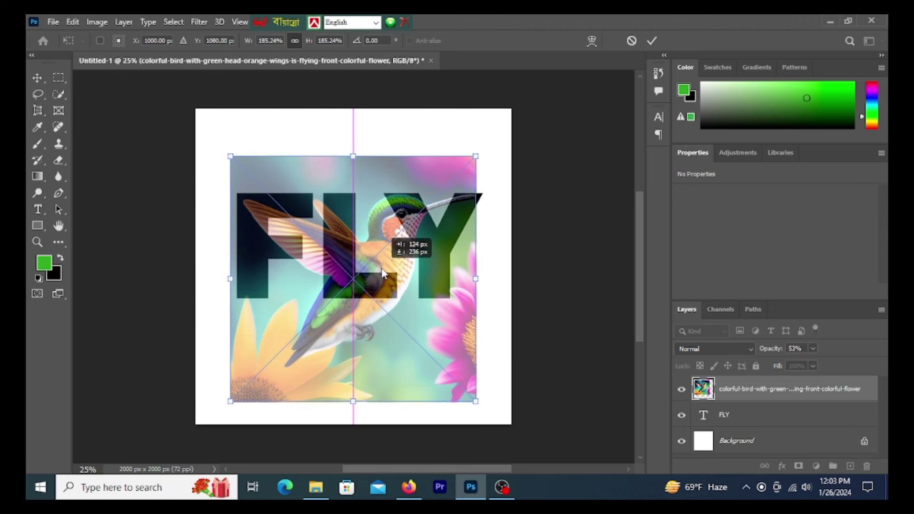
drag(384, 274, 384, 258)
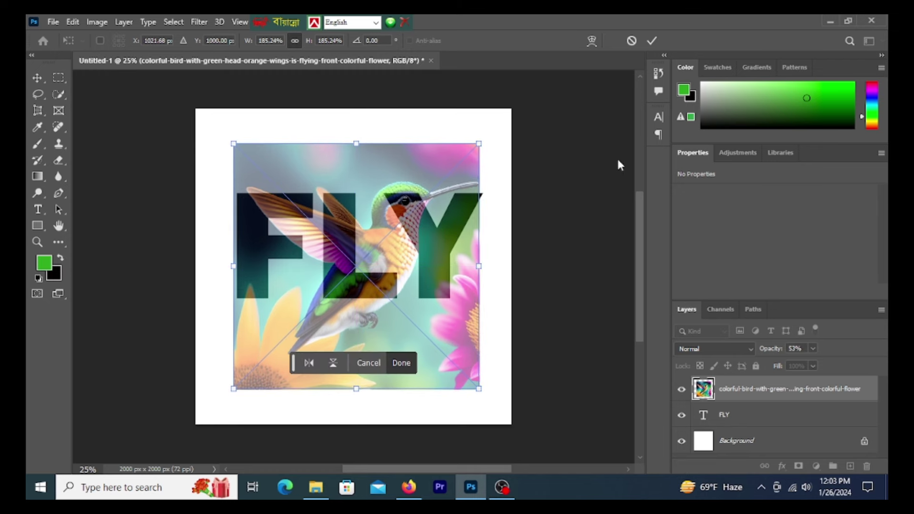
click(653, 42)
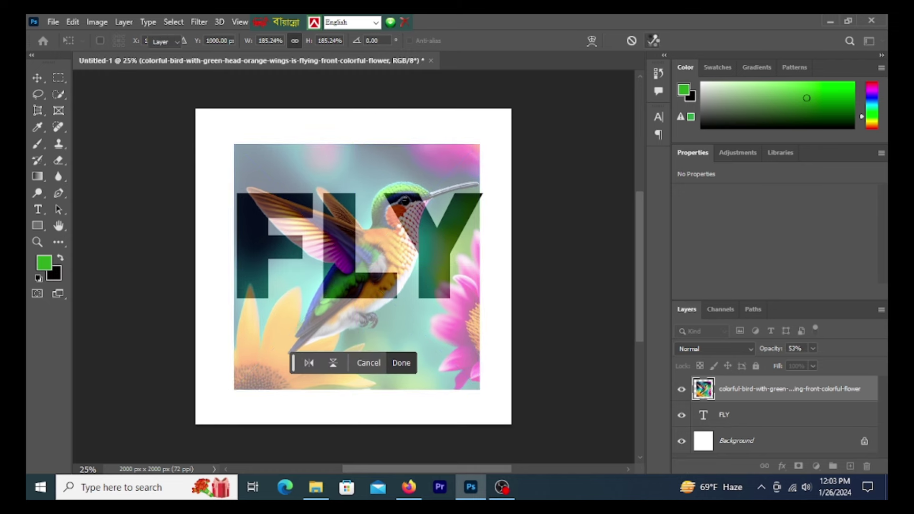
Restore the bird layer to full opacity and clip it to the FLY text layer.
click(814, 349)
drag(817, 362, 845, 361)
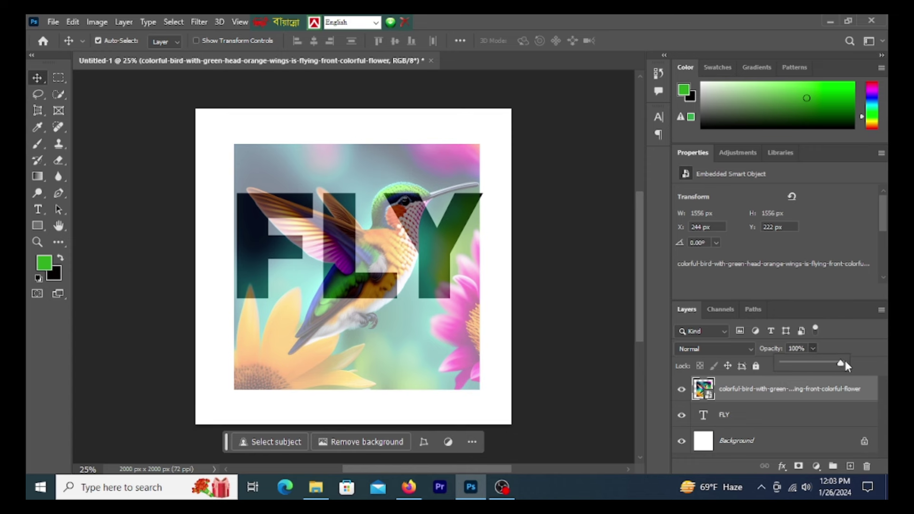
right_click(761, 395)
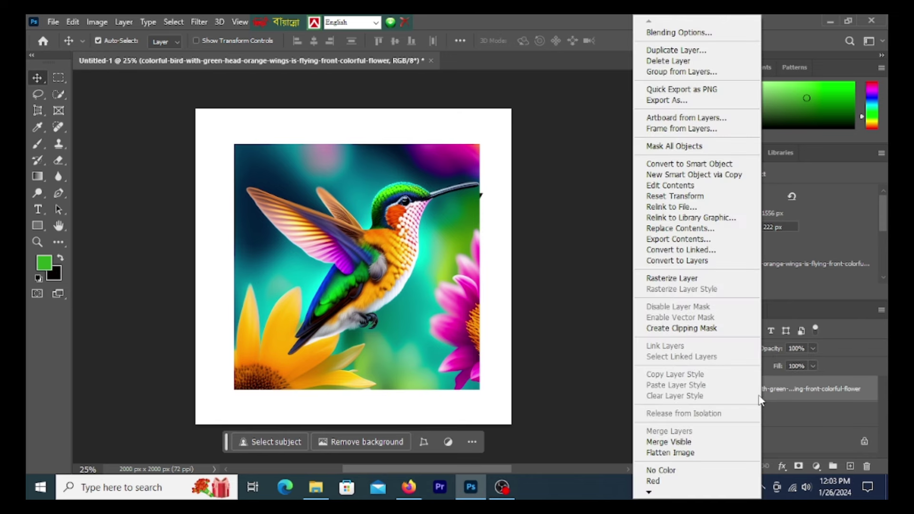
click(823, 390)
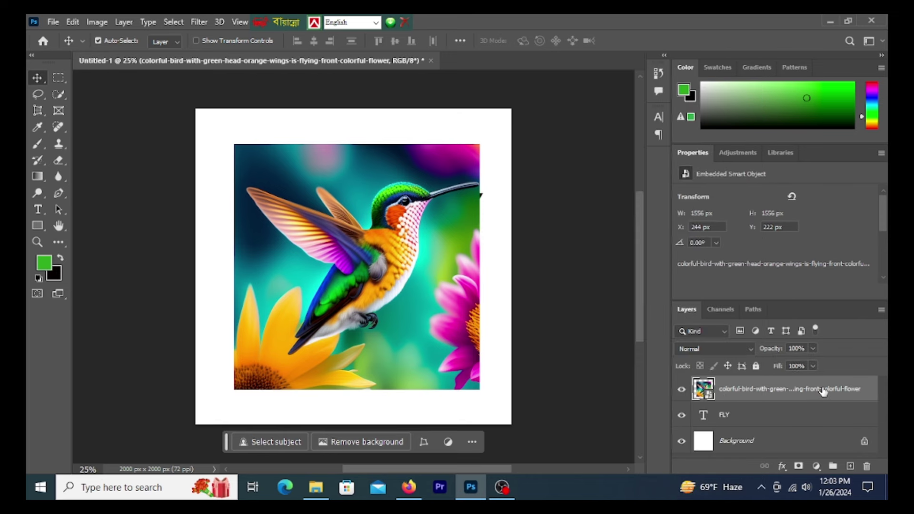
right_click(824, 391)
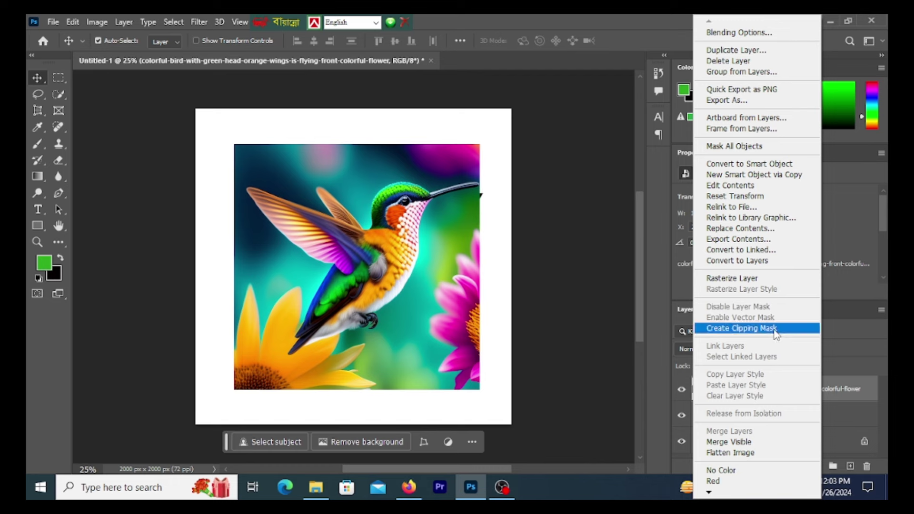
click(776, 329)
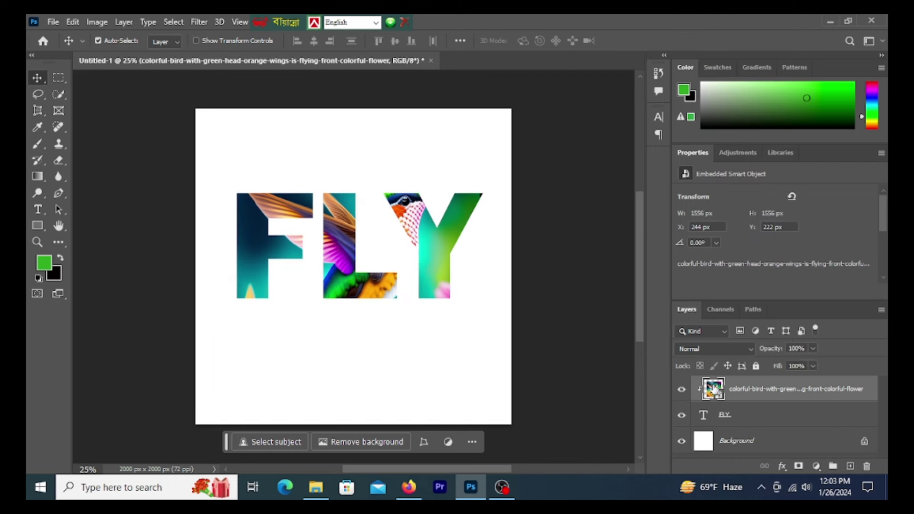
Duplicate the hummingbird layer and rasterize the copy.
key(ctrl)
key(ctrl+j)
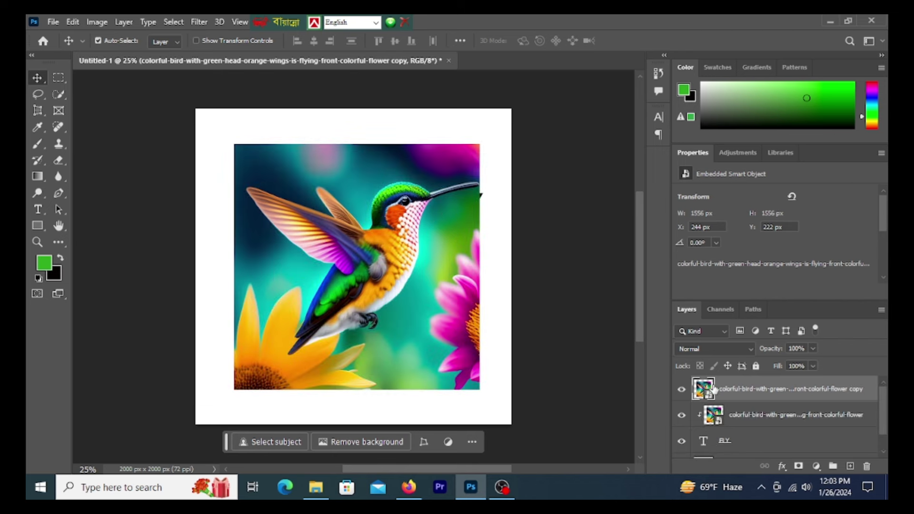
right_click(743, 389)
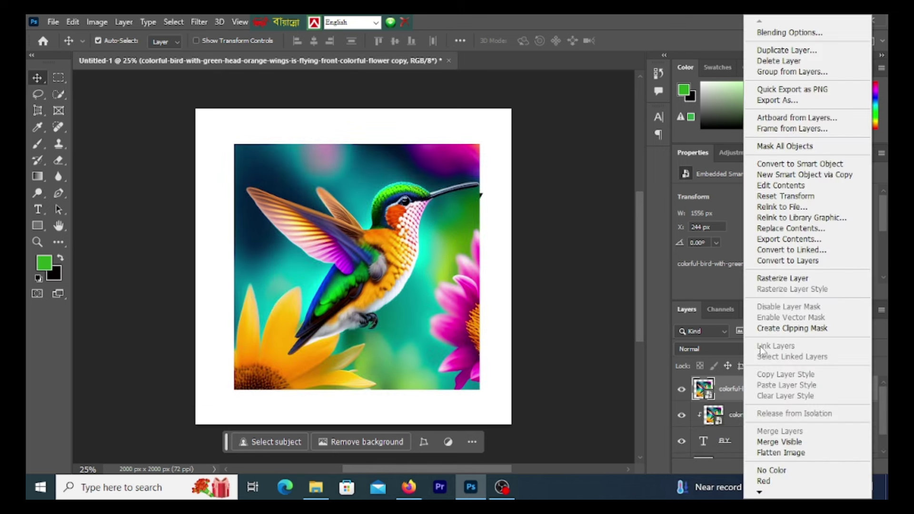
click(774, 281)
Select the bird as subject, subtract the yellow petal, and mask the copy to the bird.
click(173, 22)
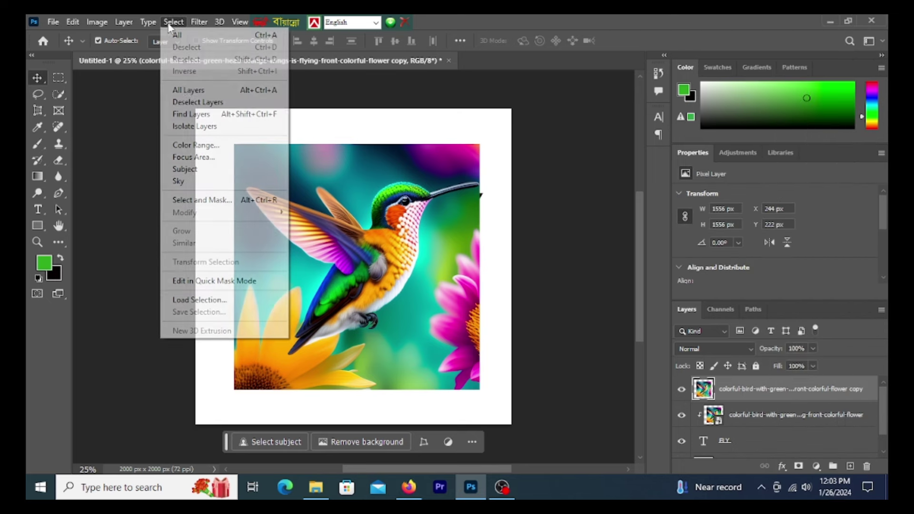
click(225, 170)
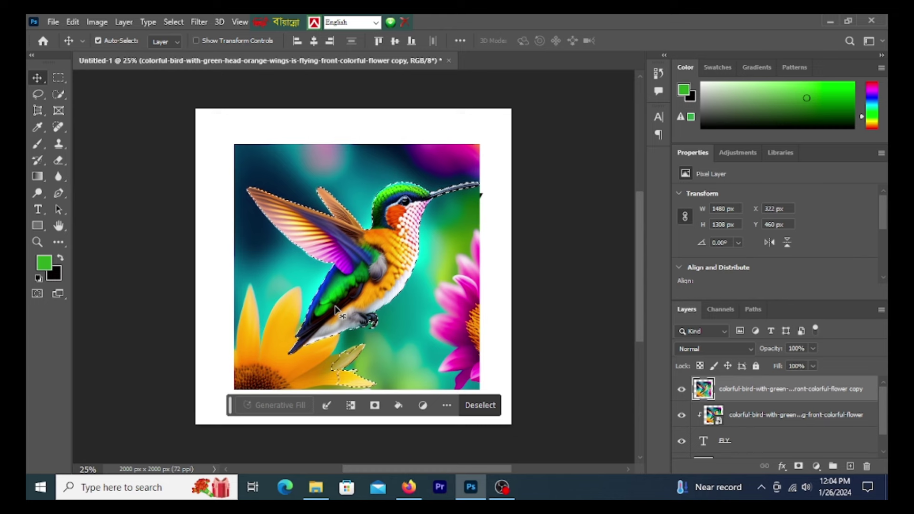
click(66, 94)
click(108, 107)
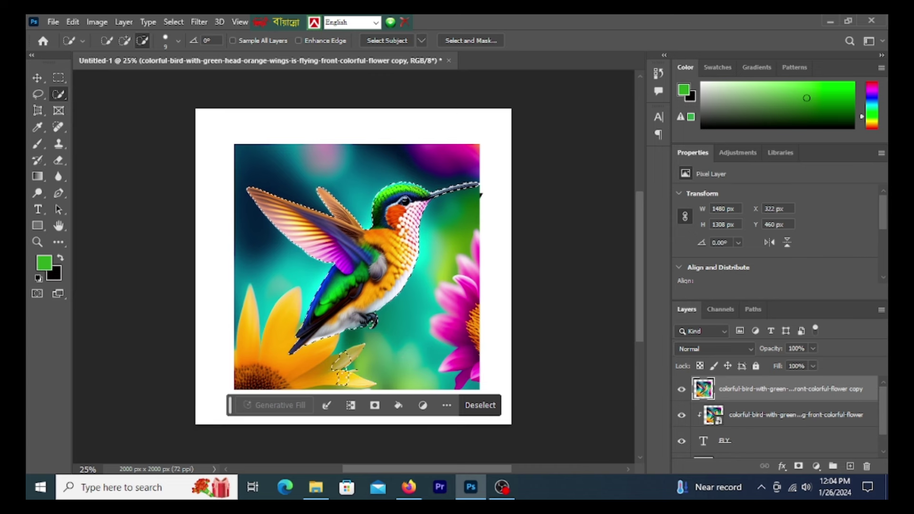
click(343, 366)
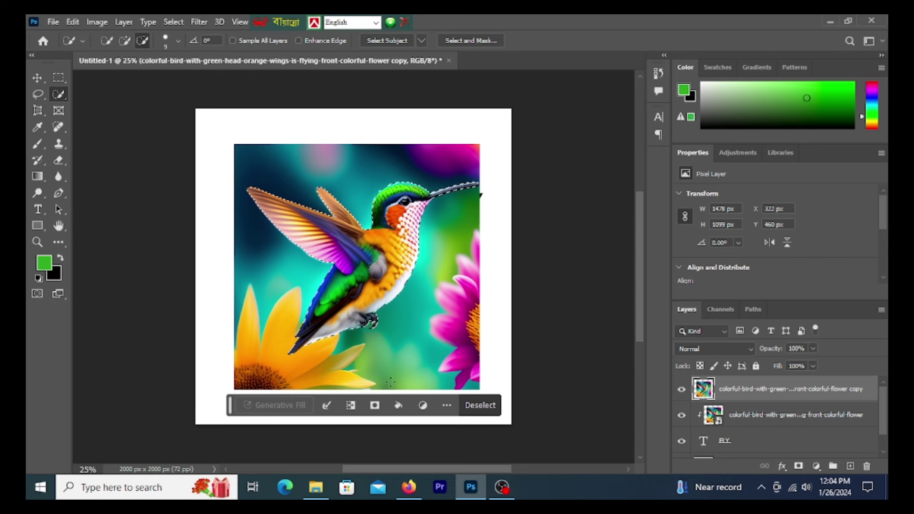
click(799, 467)
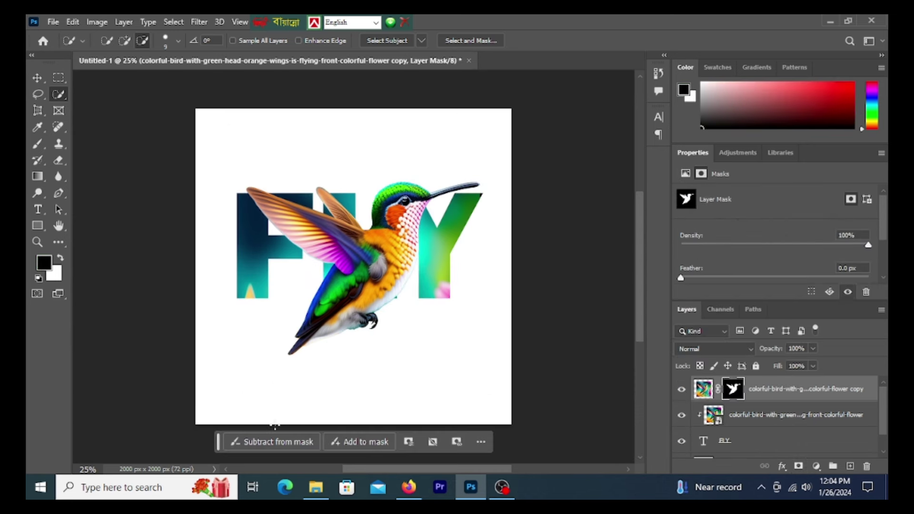
click(722, 443)
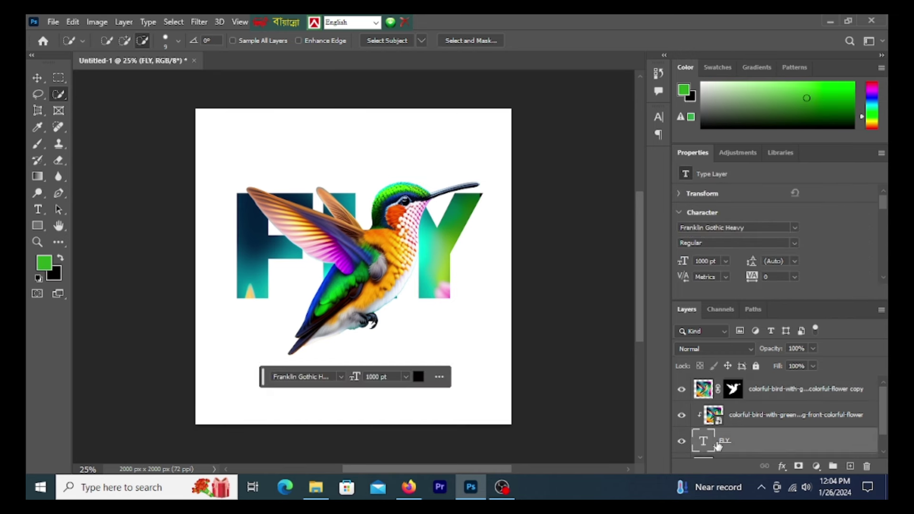
Duplicate the FLY layer, bring it to the top of the stack, and set its fill to 0%.
key(ctrl+j)
scroll(718, 445, down, 1)
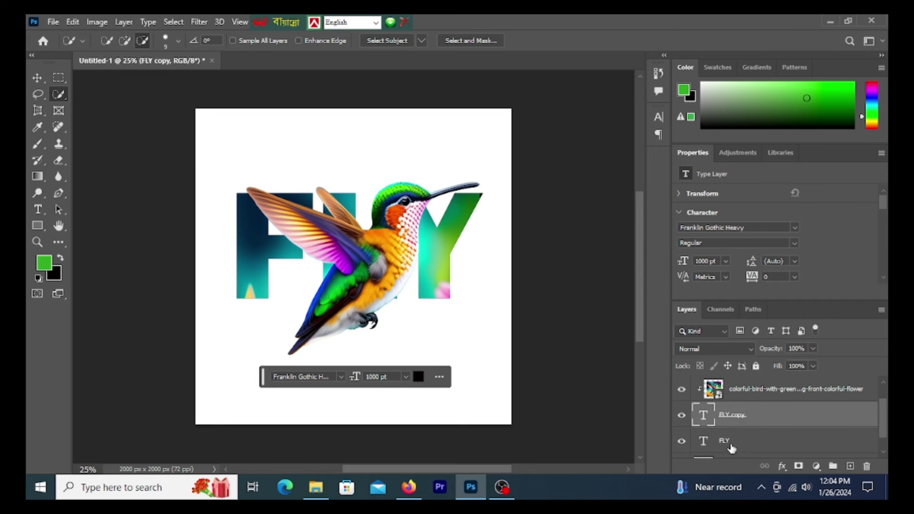
drag(736, 416, 735, 383)
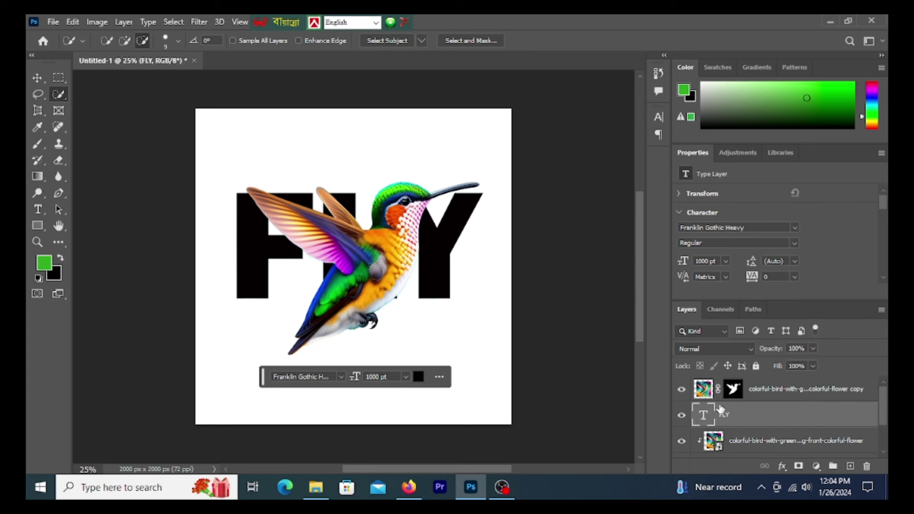
click(682, 387)
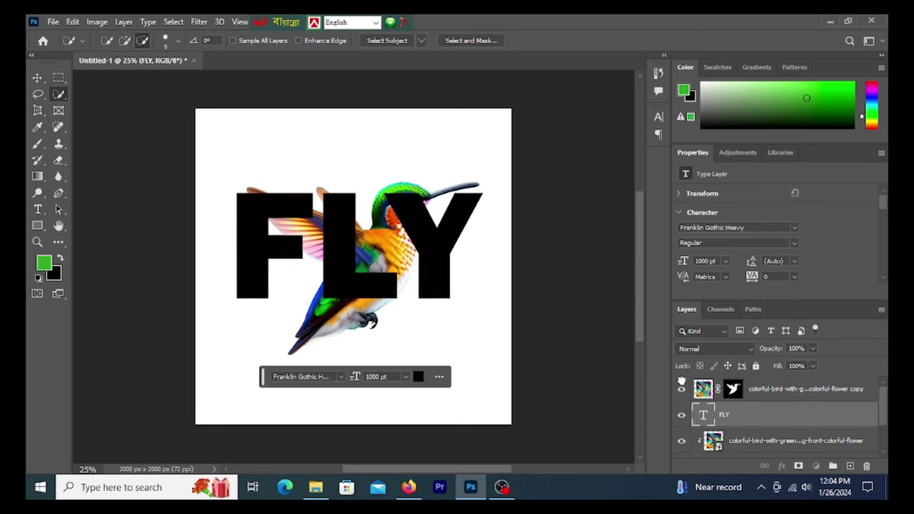
key(ctrl+bracketright)
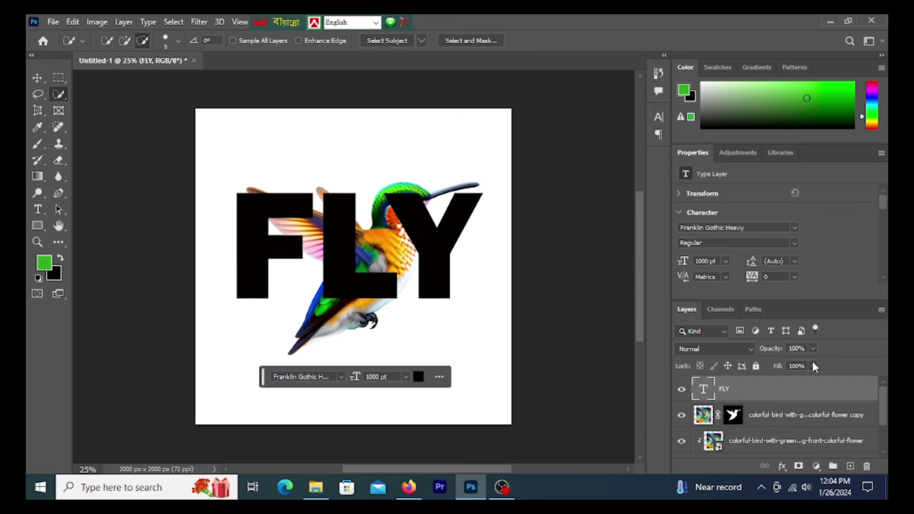
click(813, 366)
drag(816, 380, 754, 384)
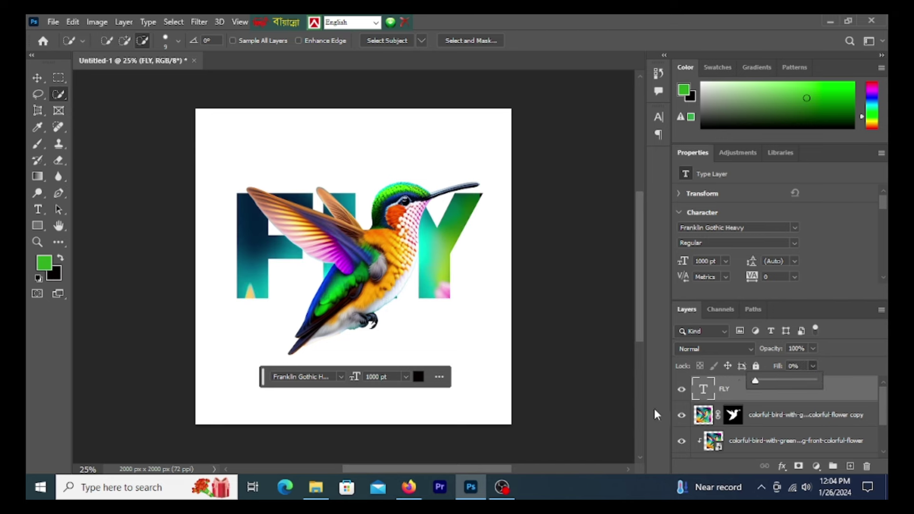
right_click(861, 394)
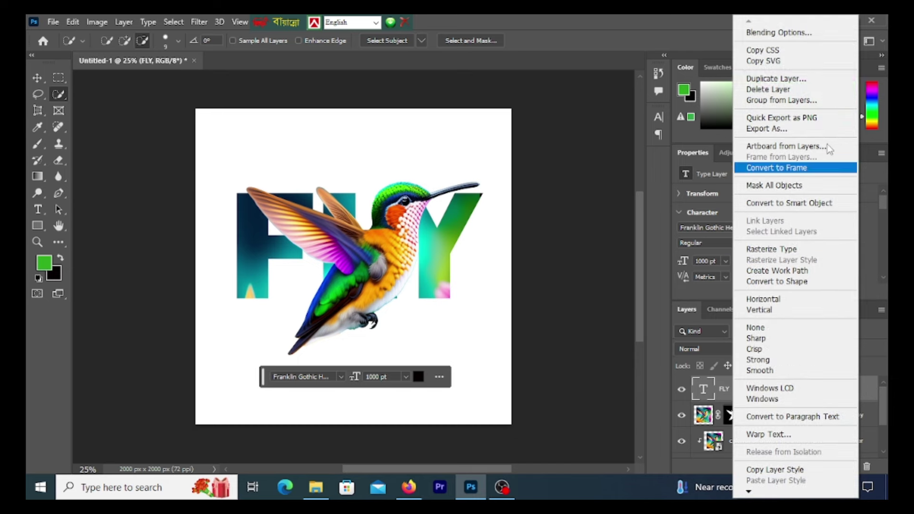
Give the top FLY layer a 13 px inside black-to-green gradient stroke.
click(807, 39)
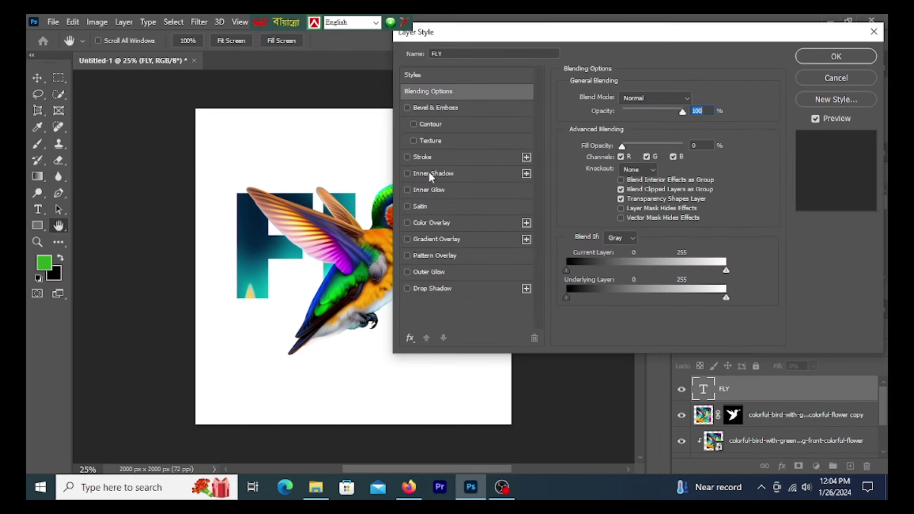
click(430, 157)
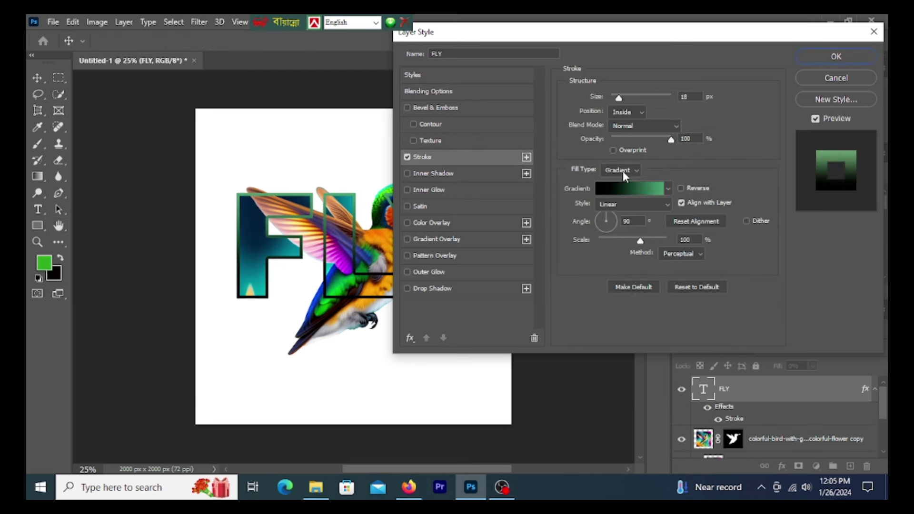
click(624, 96)
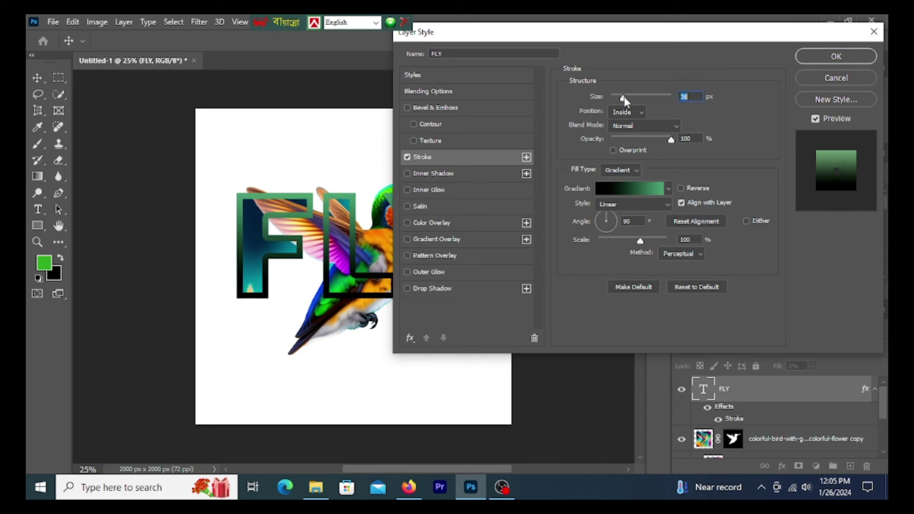
drag(625, 97, 619, 97)
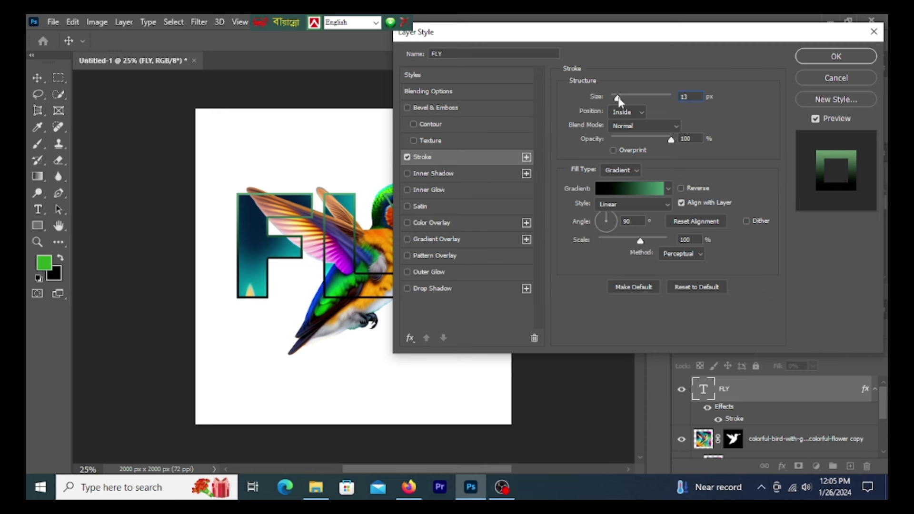
drag(619, 98, 619, 100)
click(618, 98)
click(652, 192)
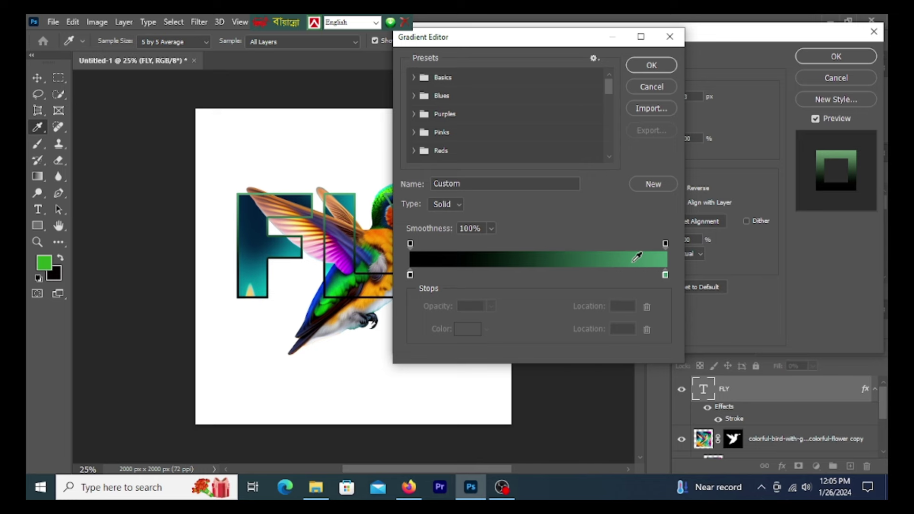
click(652, 65)
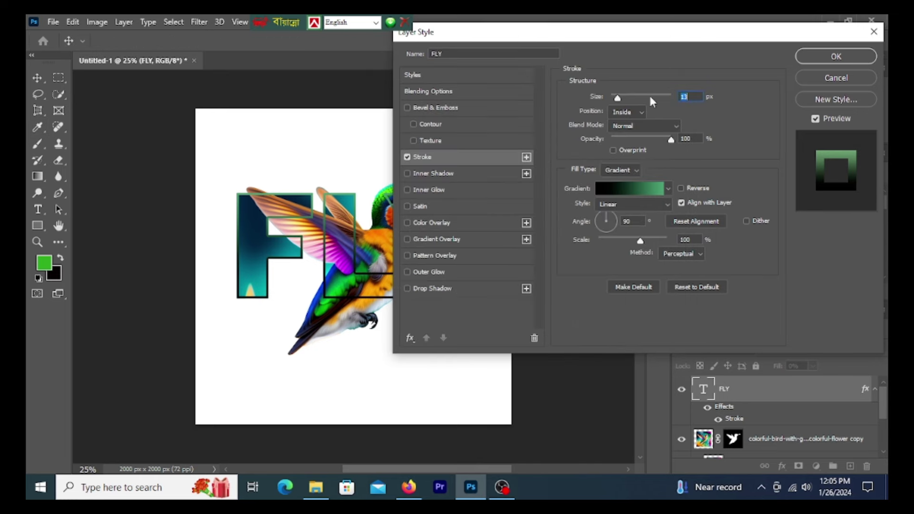
click(837, 57)
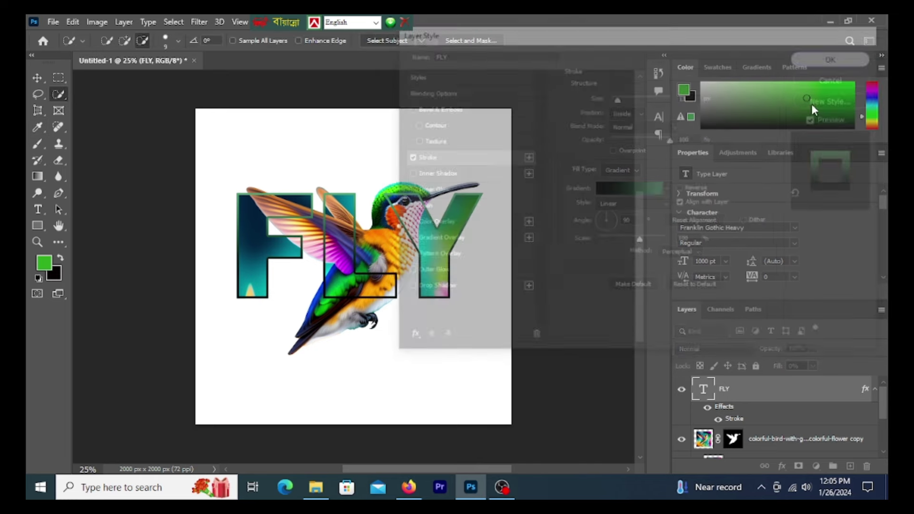